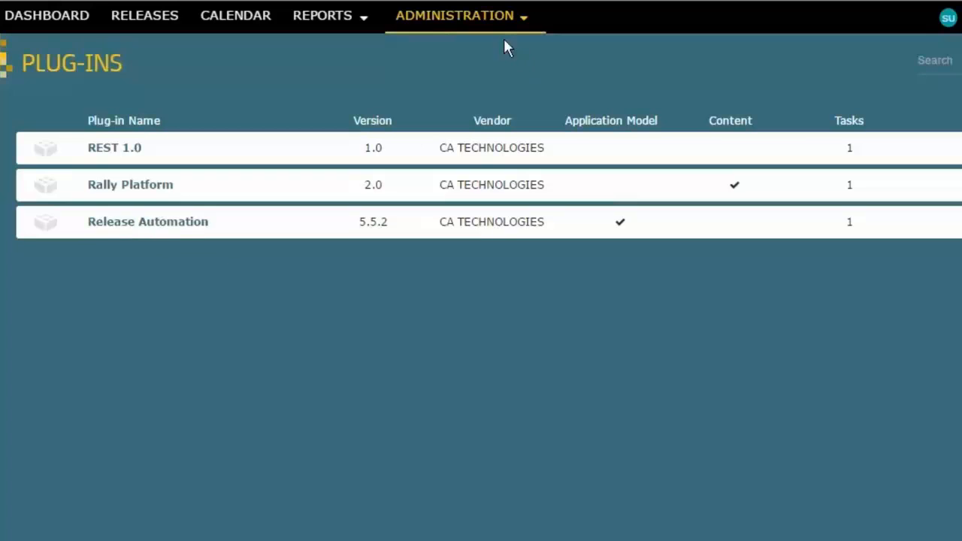
Step: Start a new endpoint under Endpoints administration, named "Relase Auto on RA SERVER", with the endpoint type Release Automation
left_click(468, 17)
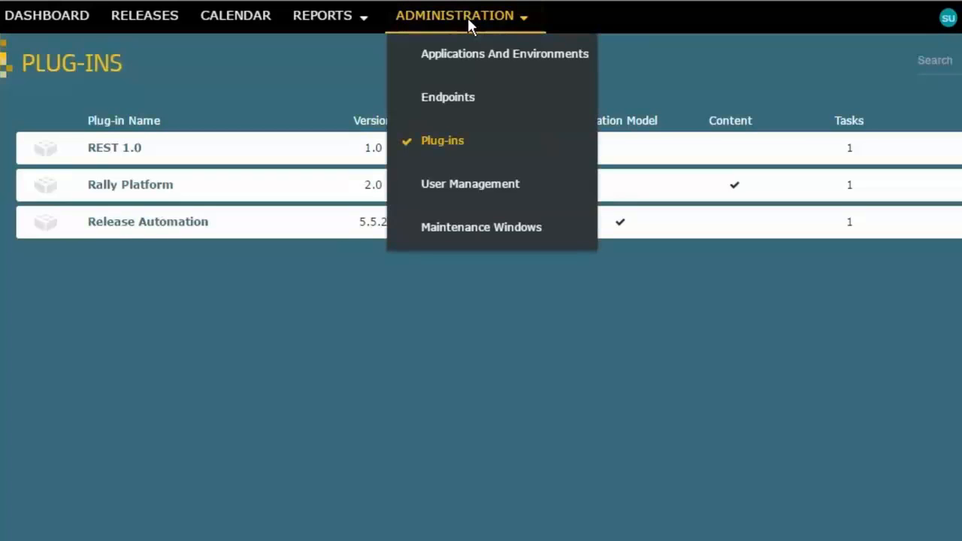
left_click(451, 99)
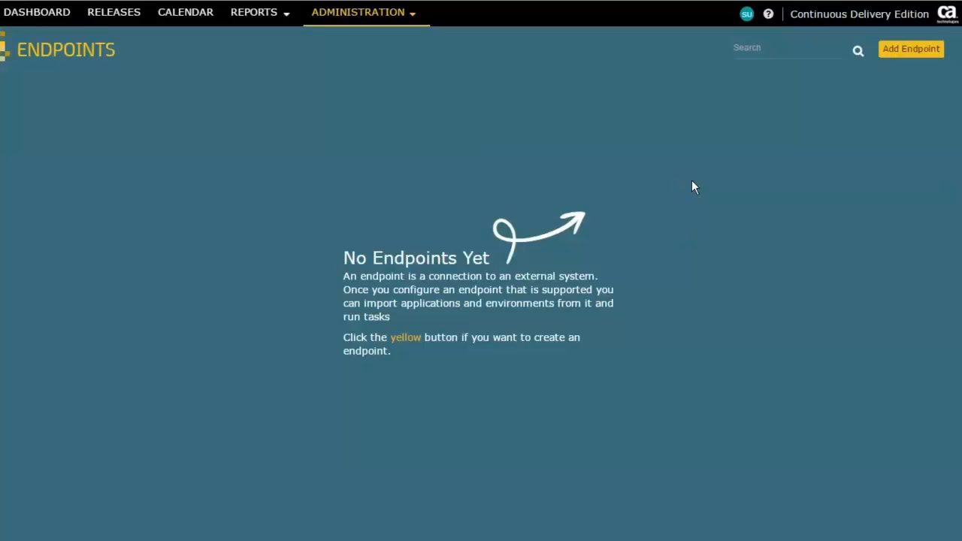
left_click(905, 50)
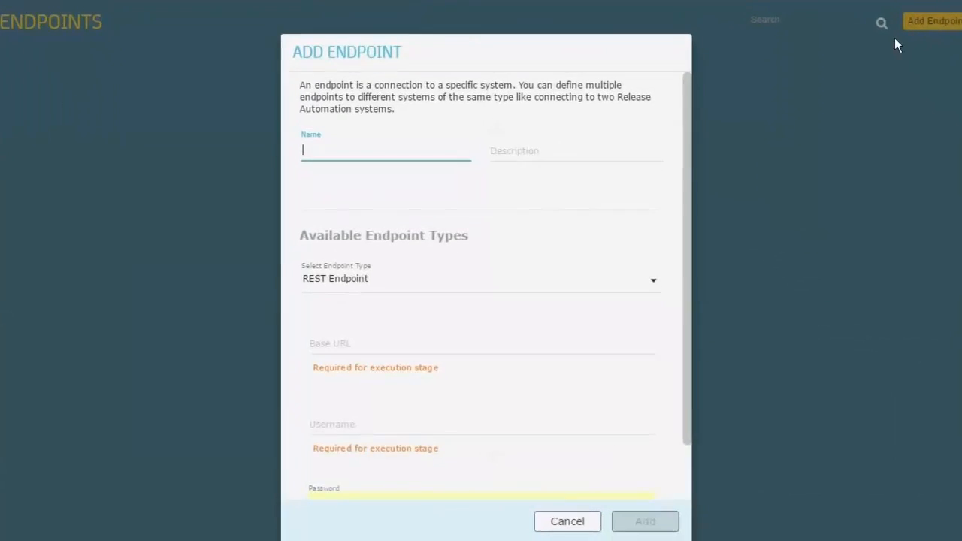
left_click(330, 127)
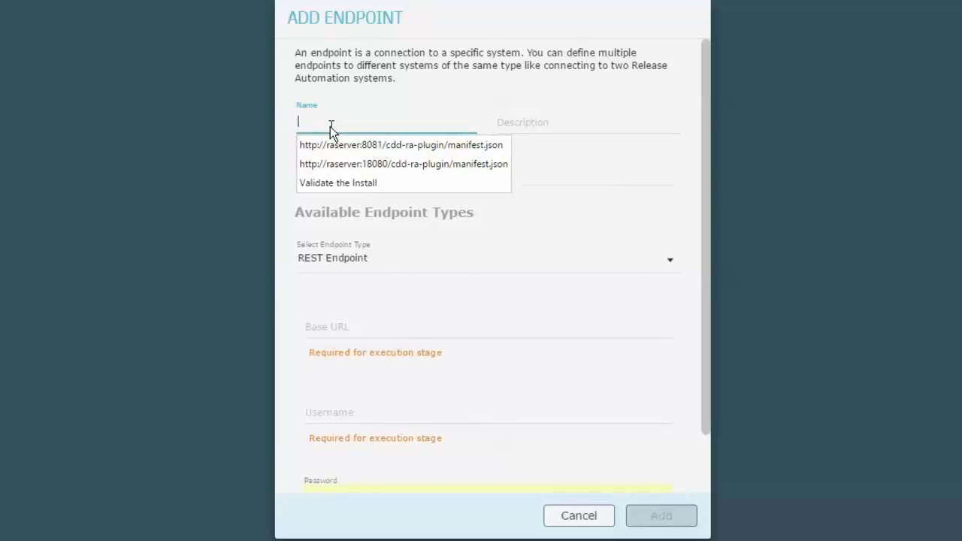
type("Relase Auto on RA")
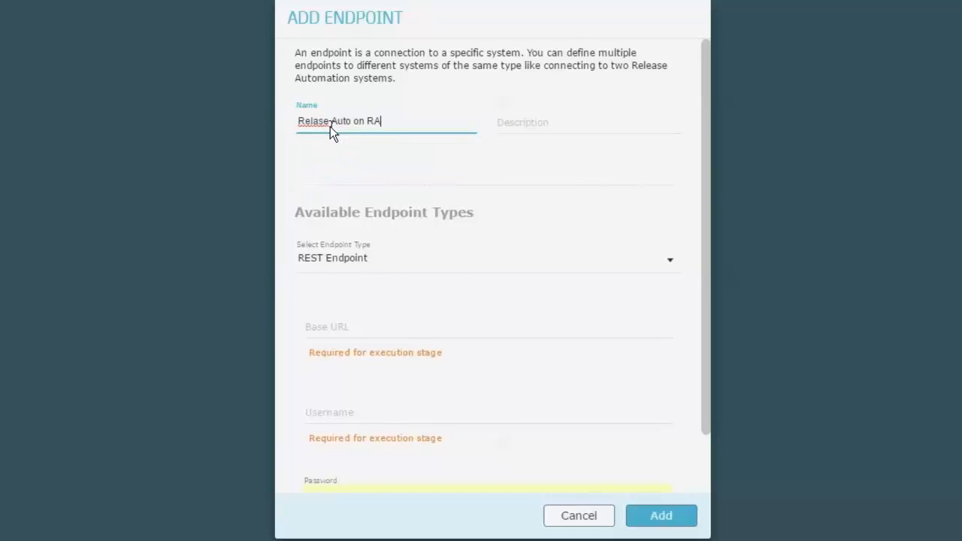
type(" SERVER")
left_click(460, 266)
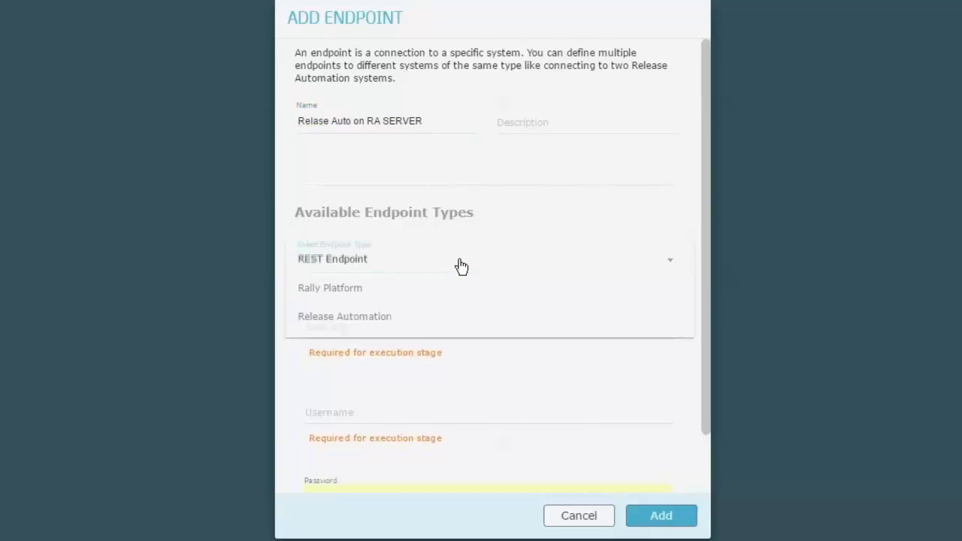
left_click(365, 323)
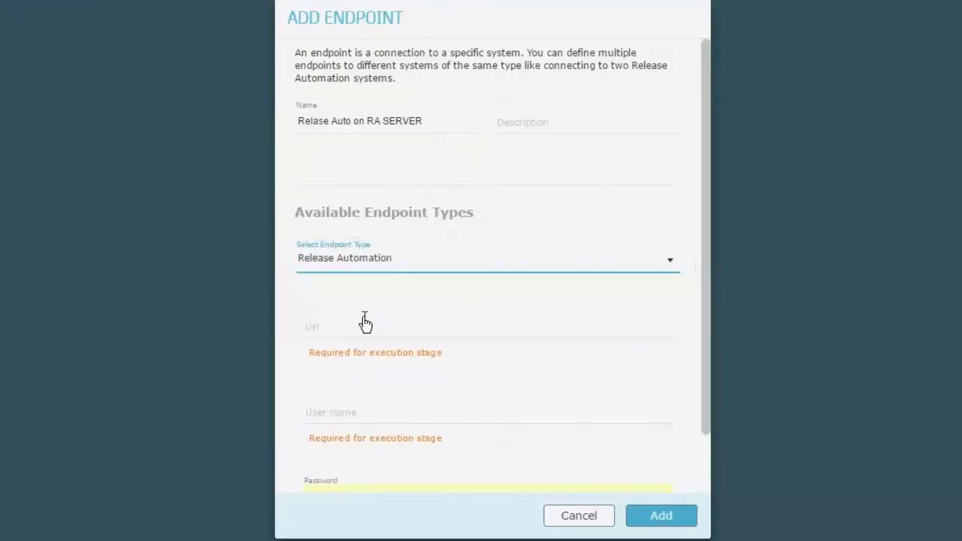
left_click(365, 323)
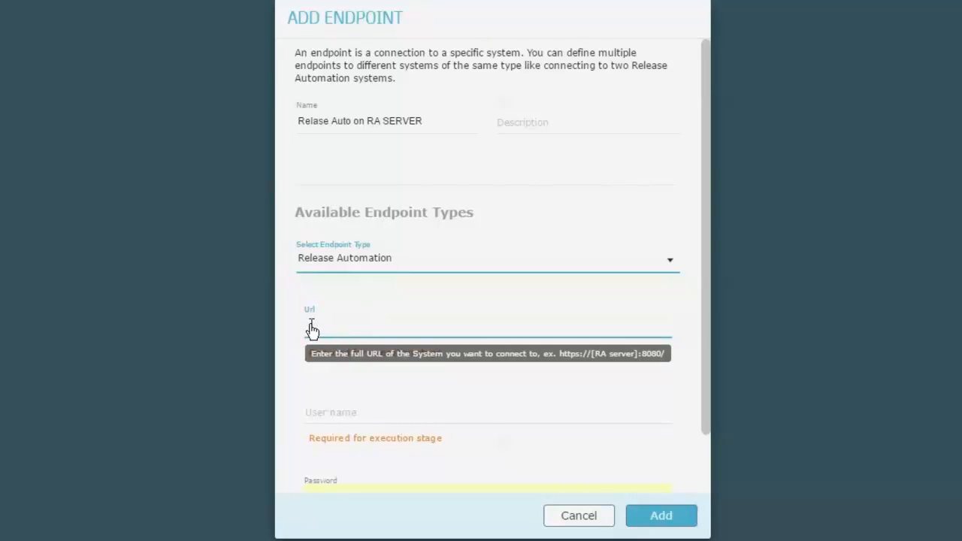
left_click(265, 329)
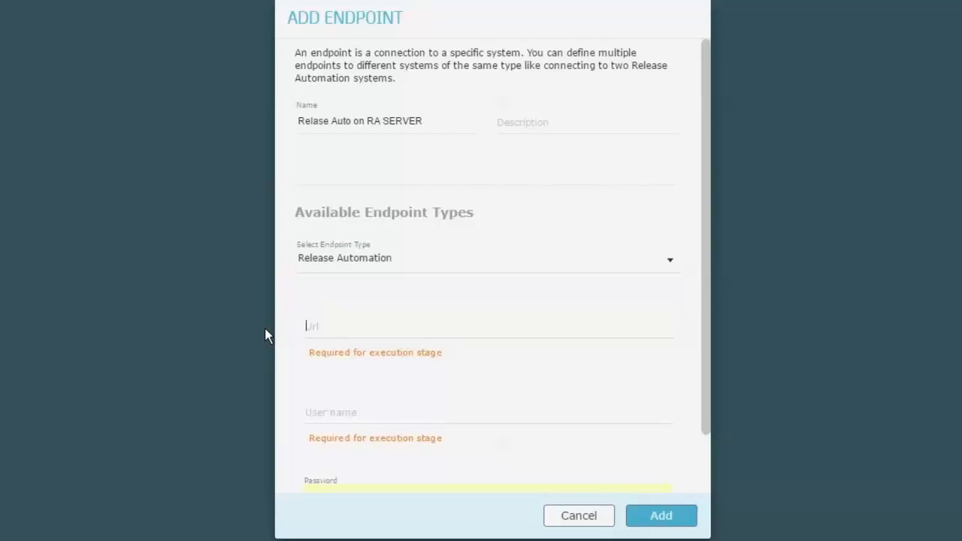
type("http:")
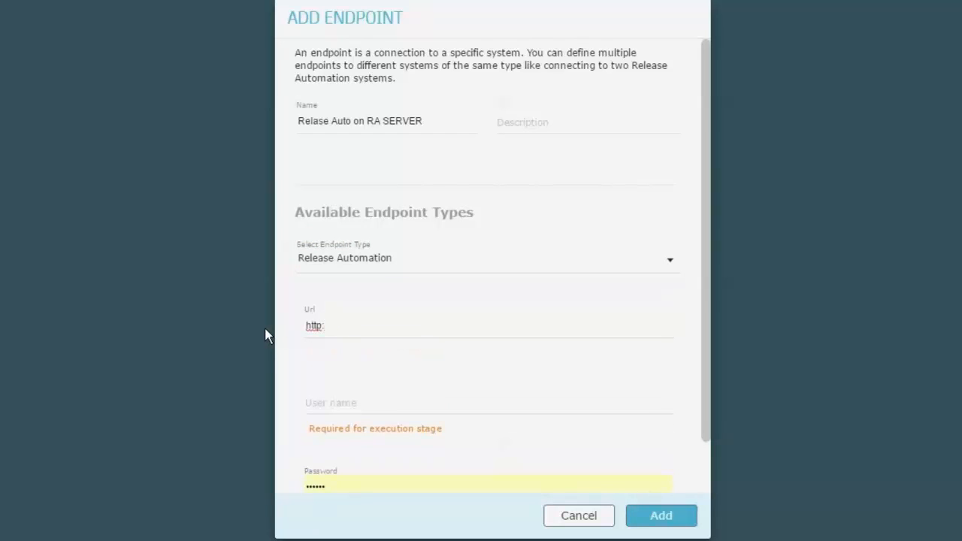
type("//raser")
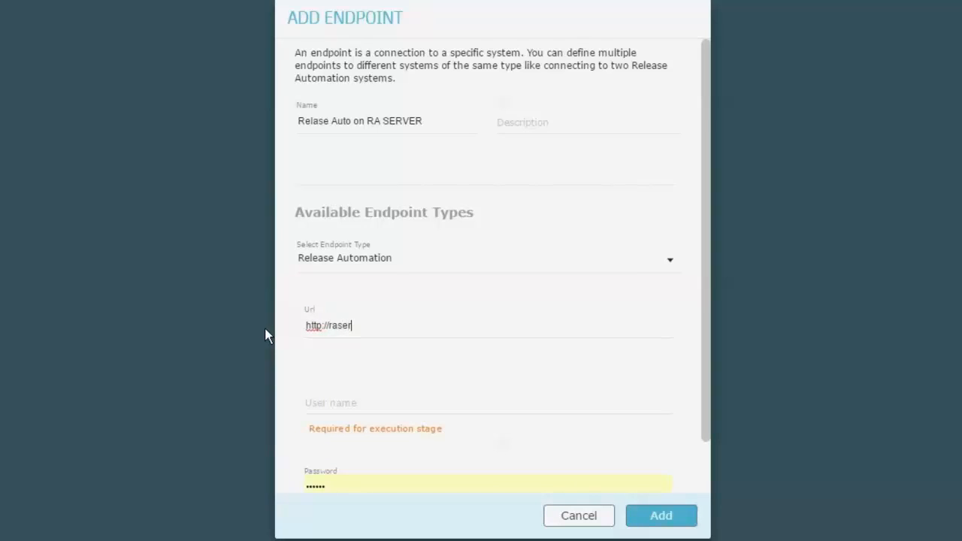
type("ver:8080")
Step: Enter superuser as the user name and fill in the account password, then add the endpoint without saving the credentials in the browser
left_click(326, 403)
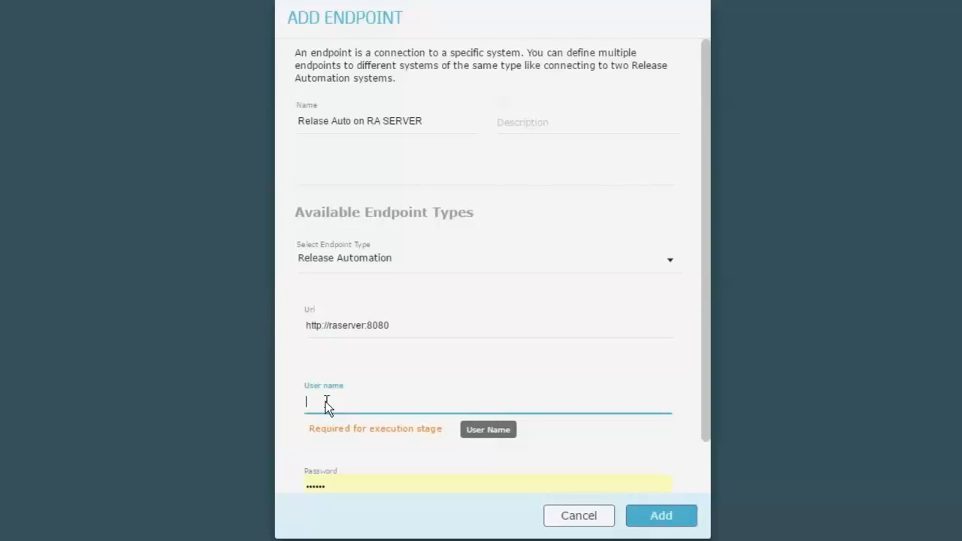
type("superuser")
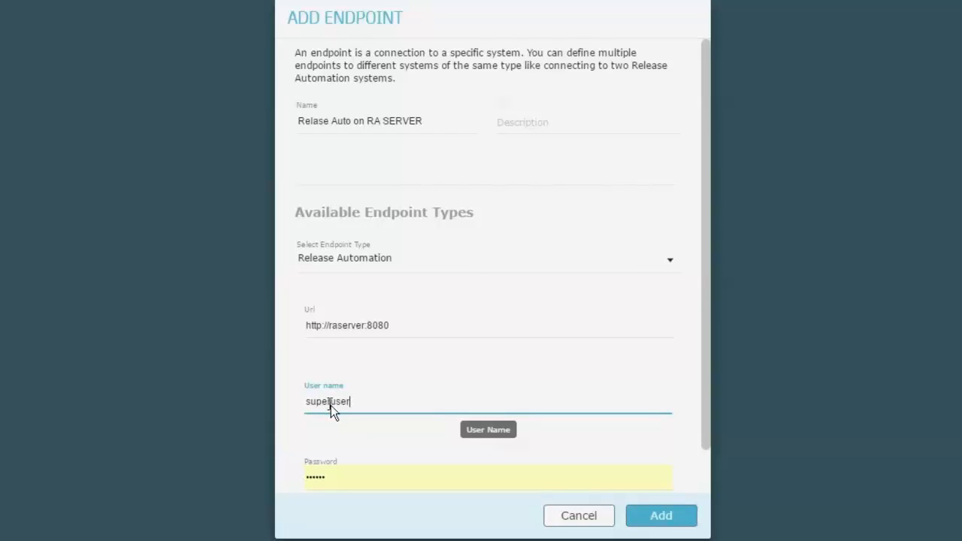
left_click(333, 477)
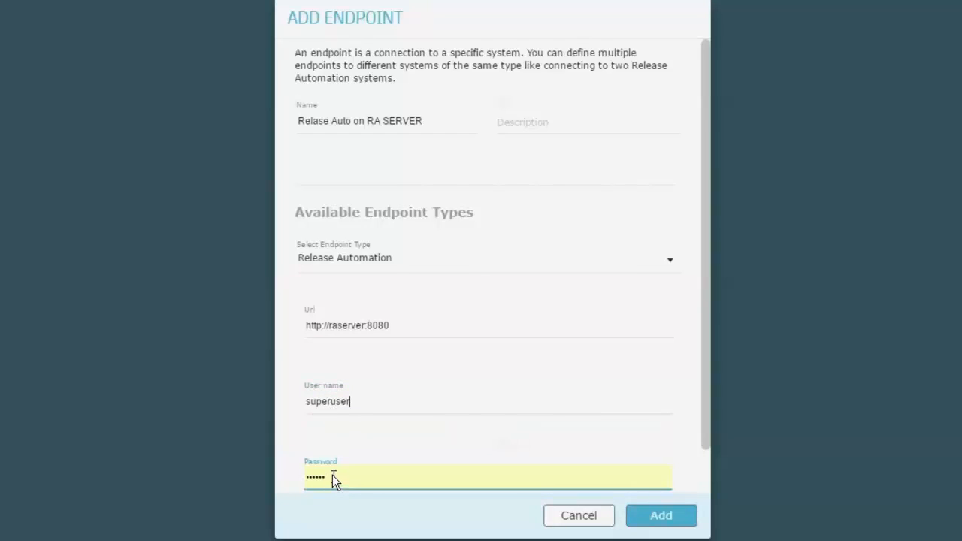
left_click_drag(333, 477, 289, 478)
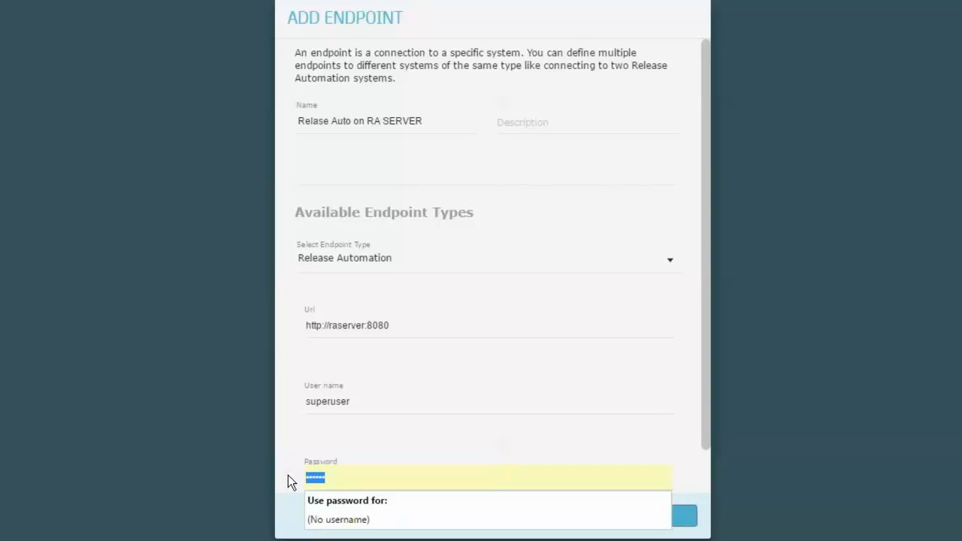
type("•••••")
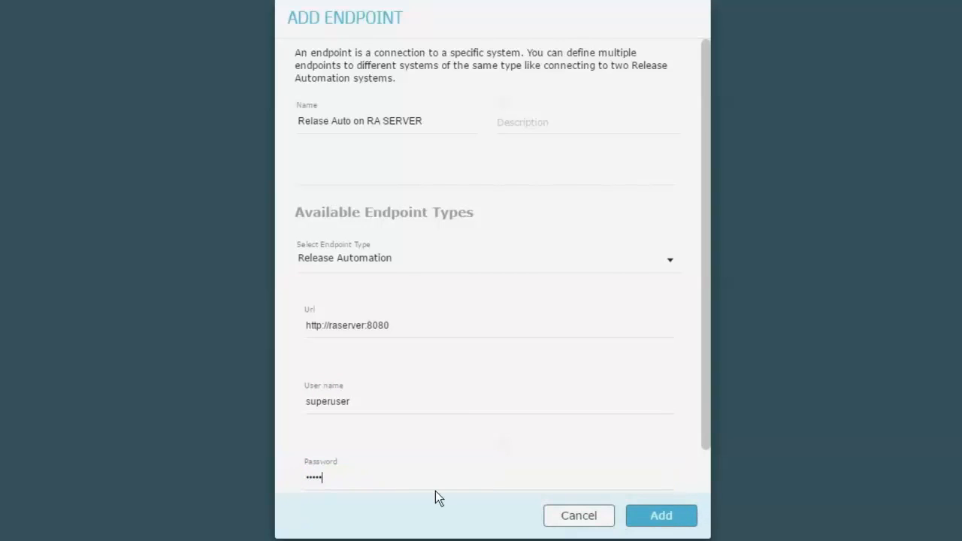
left_click(663, 519)
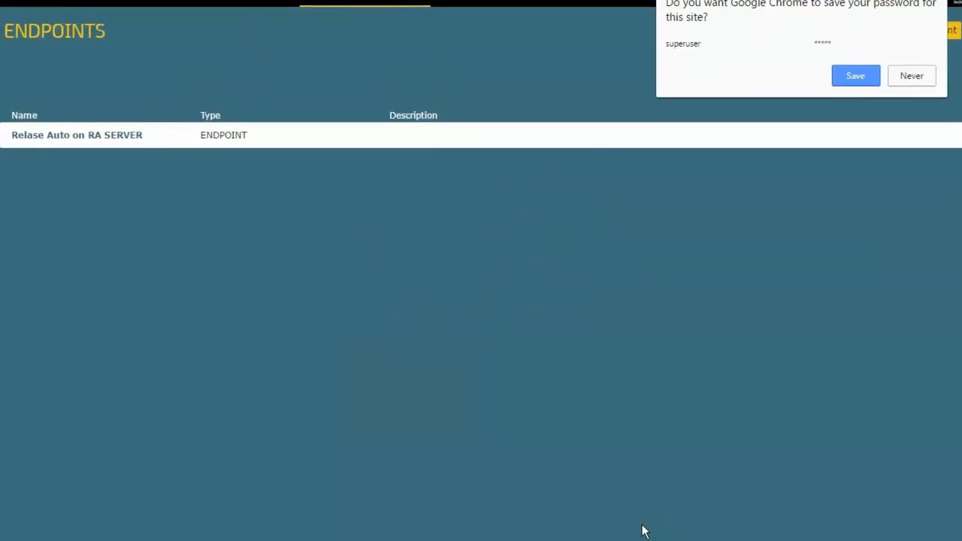
left_click(912, 76)
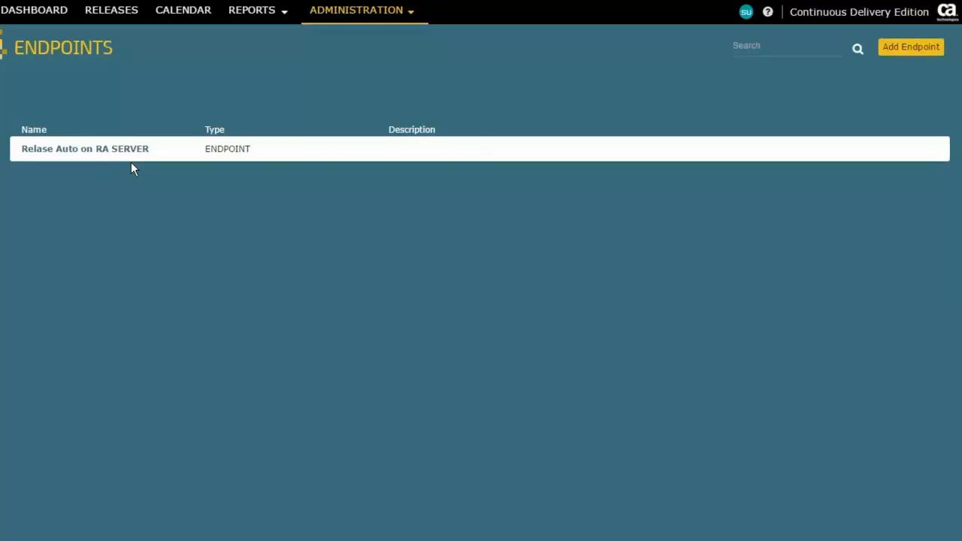
Step: Start a second endpoint of the REST Endpoint type and name it "RA RESTful Endpoint"
left_click(901, 52)
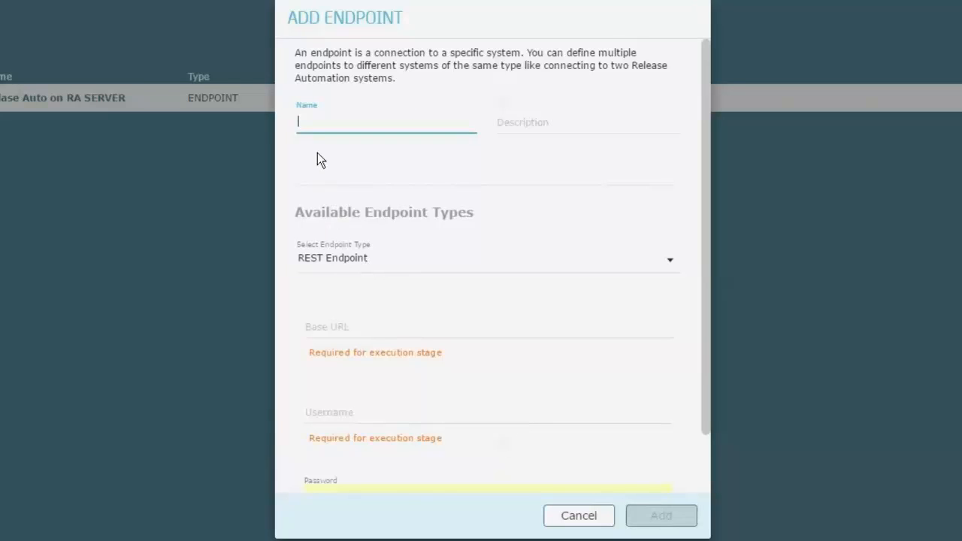
left_click(310, 124)
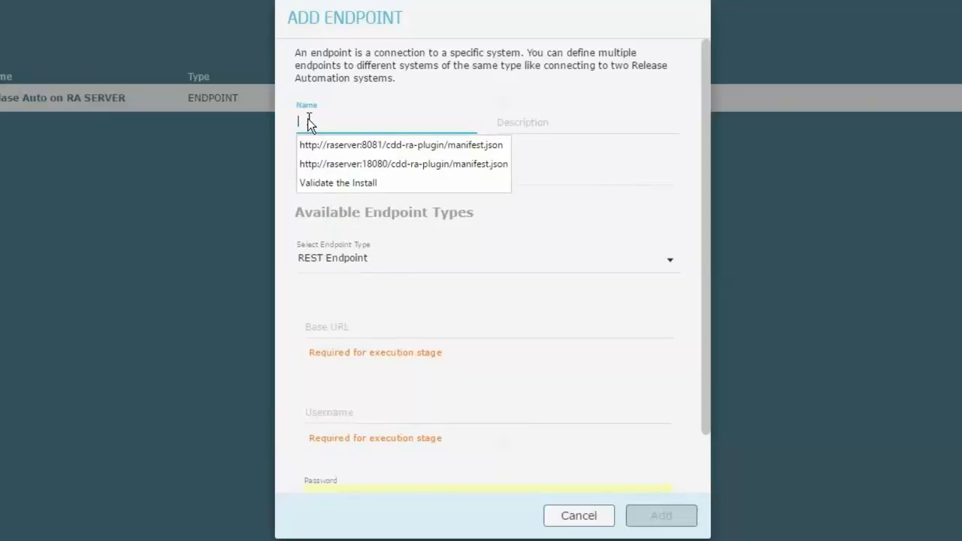
type("RA REST")
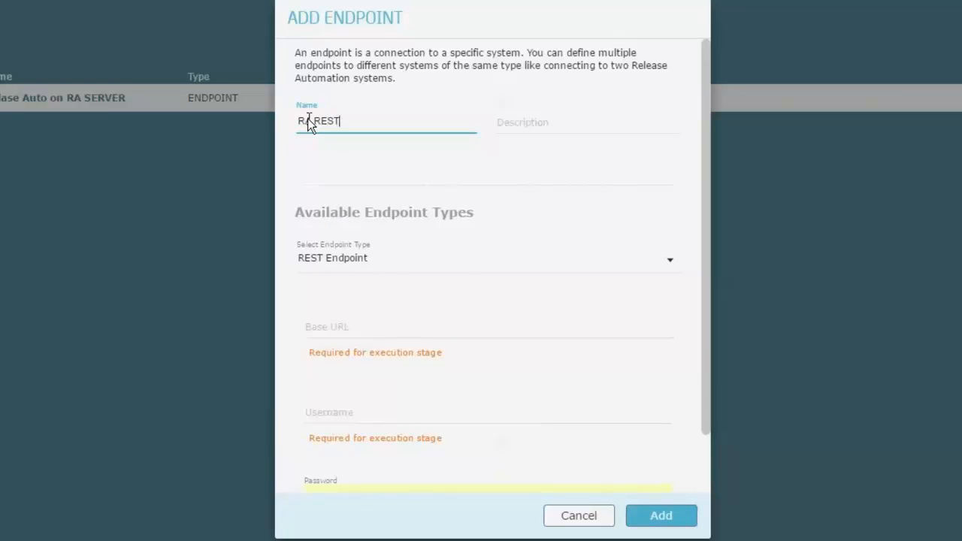
type("ful Endpoint")
left_click(324, 329)
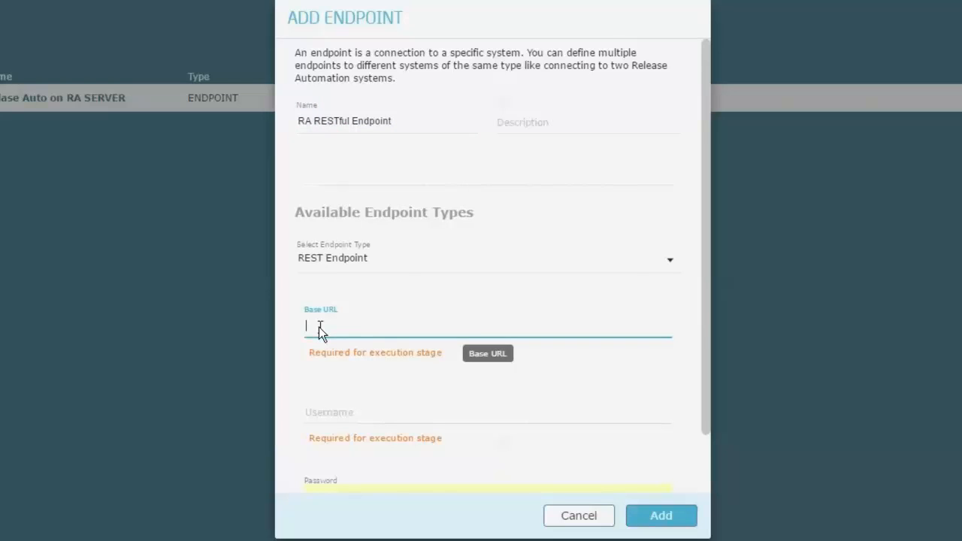
type("http://raserver")
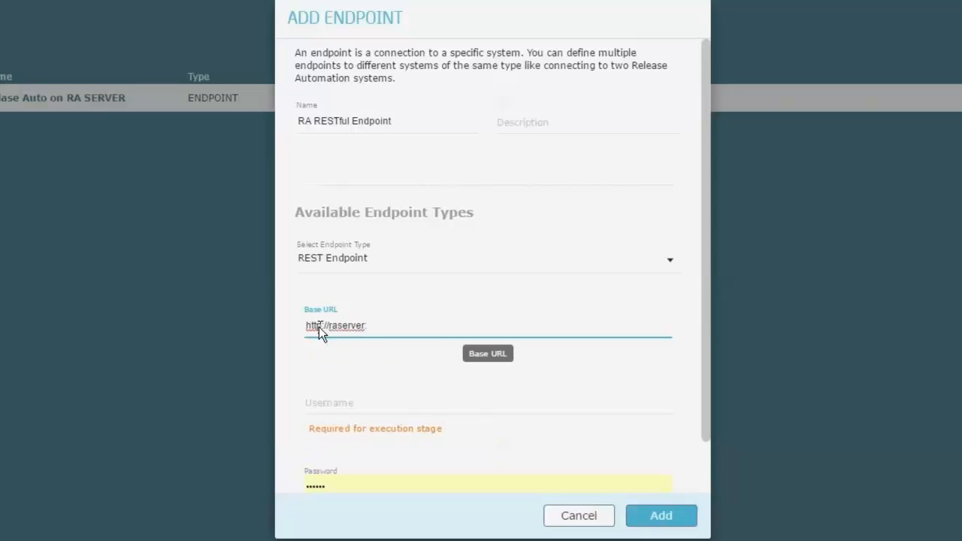
type(":8080/datamanagement")
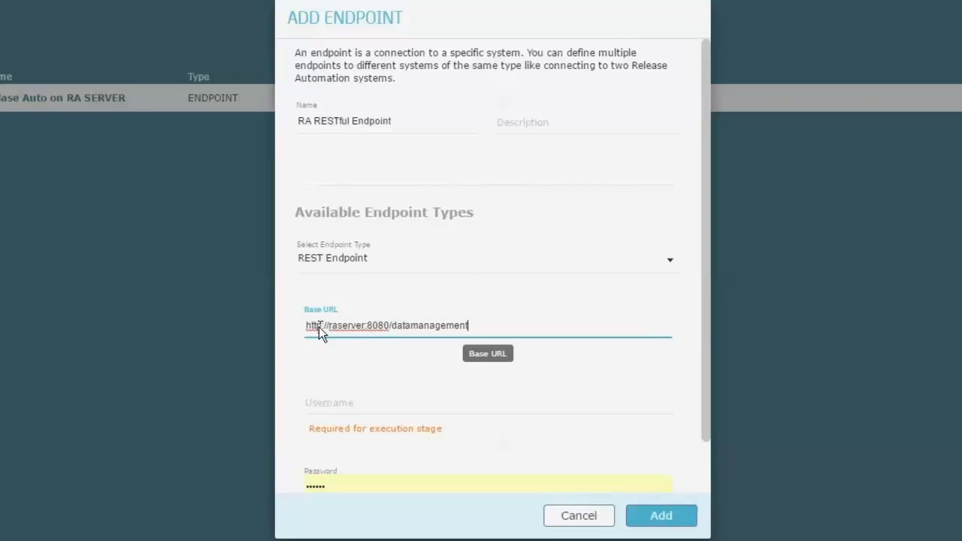
type("/a/api")
Step: Set the username to superuser, keep the prefilled password, and add the REST endpoint without saving the credentials in the browser
left_click(328, 405)
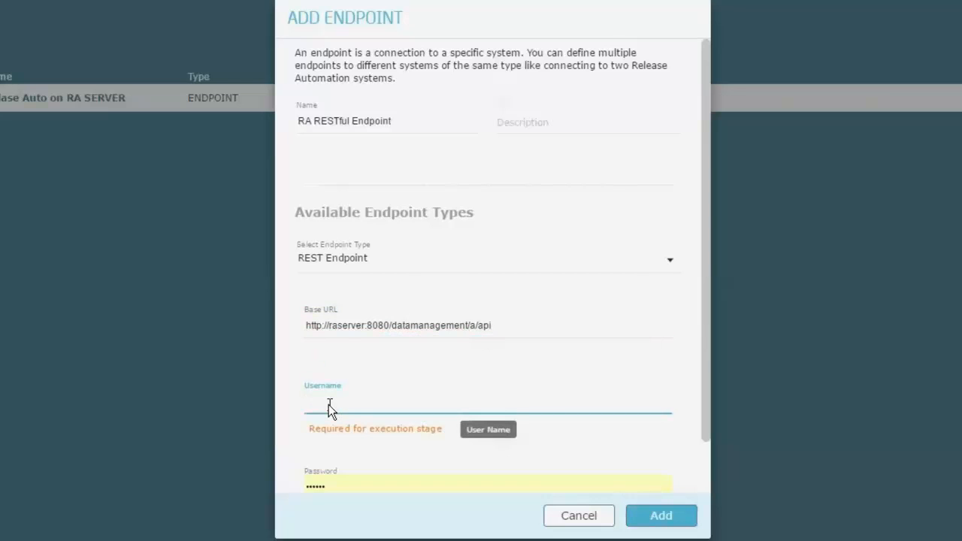
type("superuser")
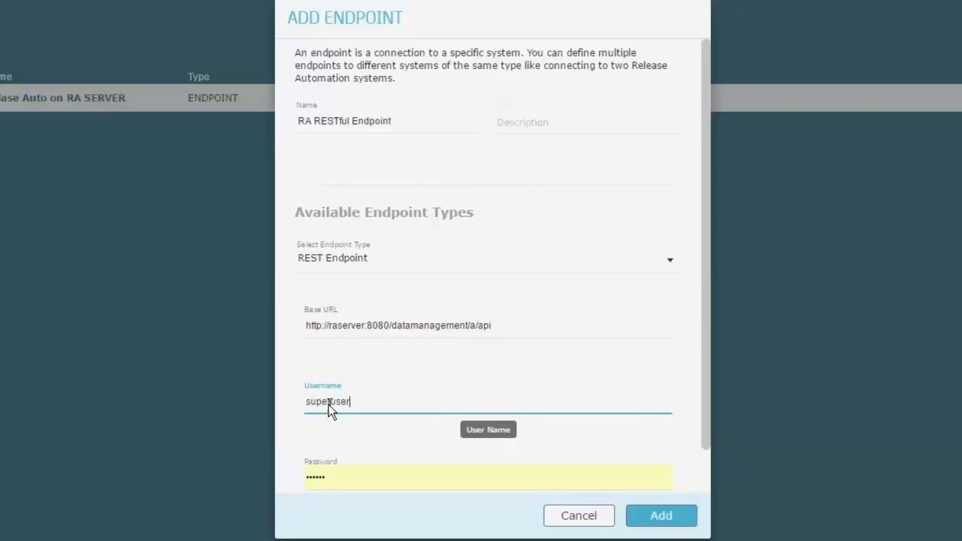
key("Tab")
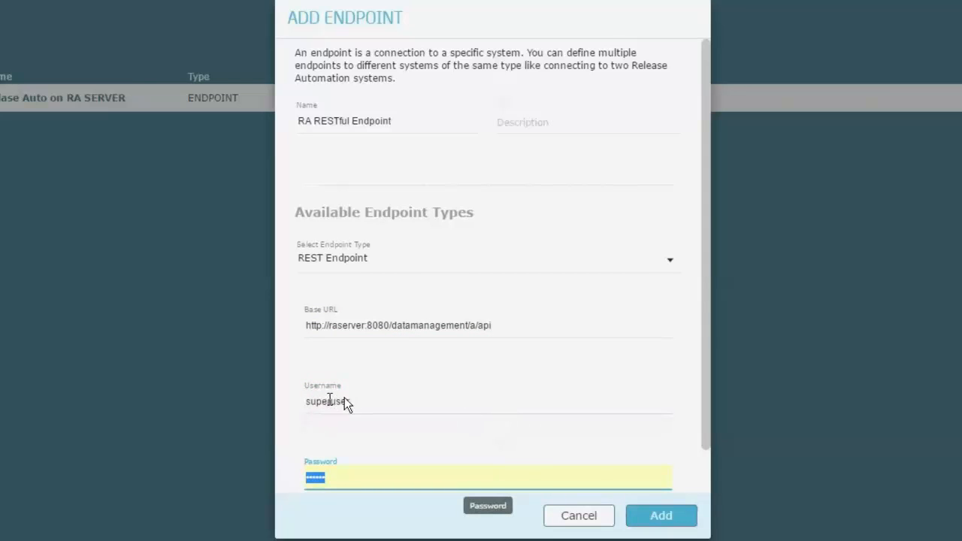
left_click(664, 519)
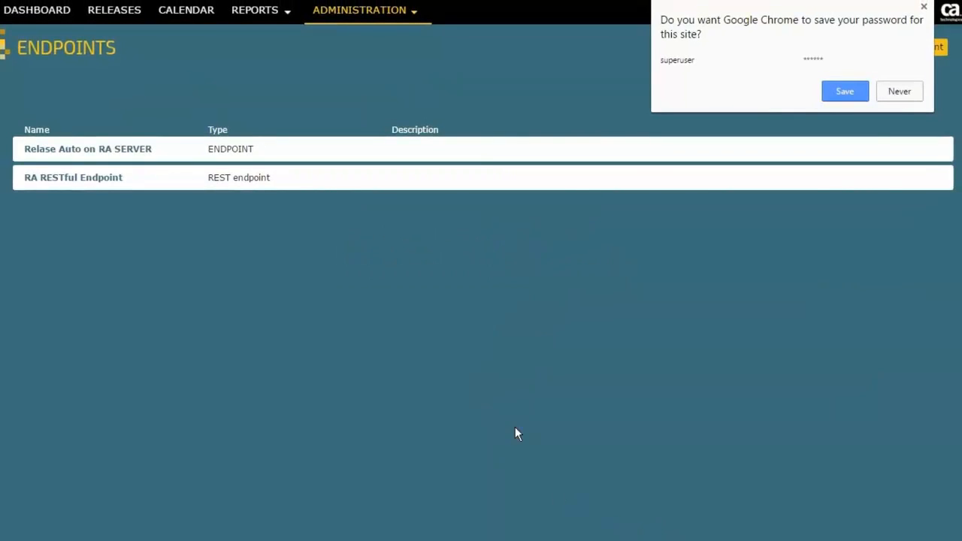
left_click(900, 94)
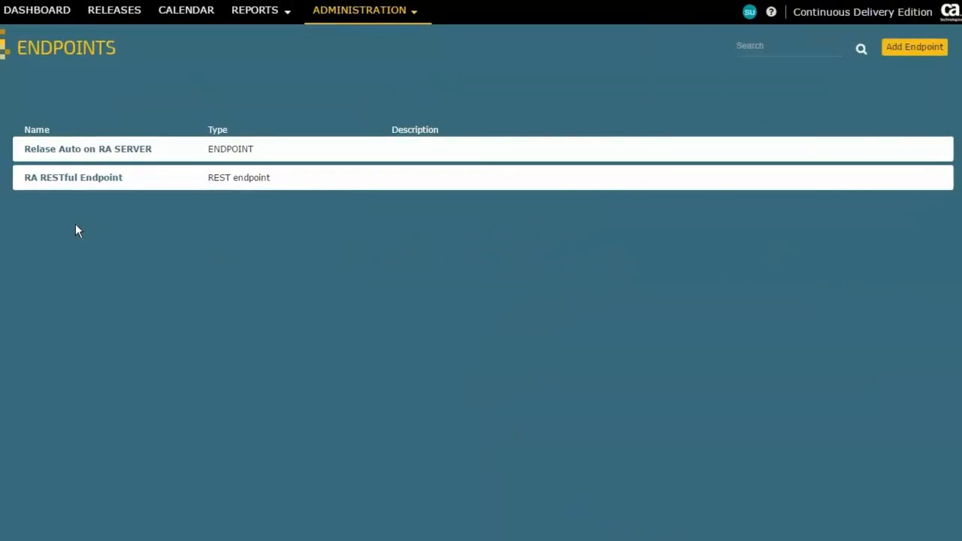